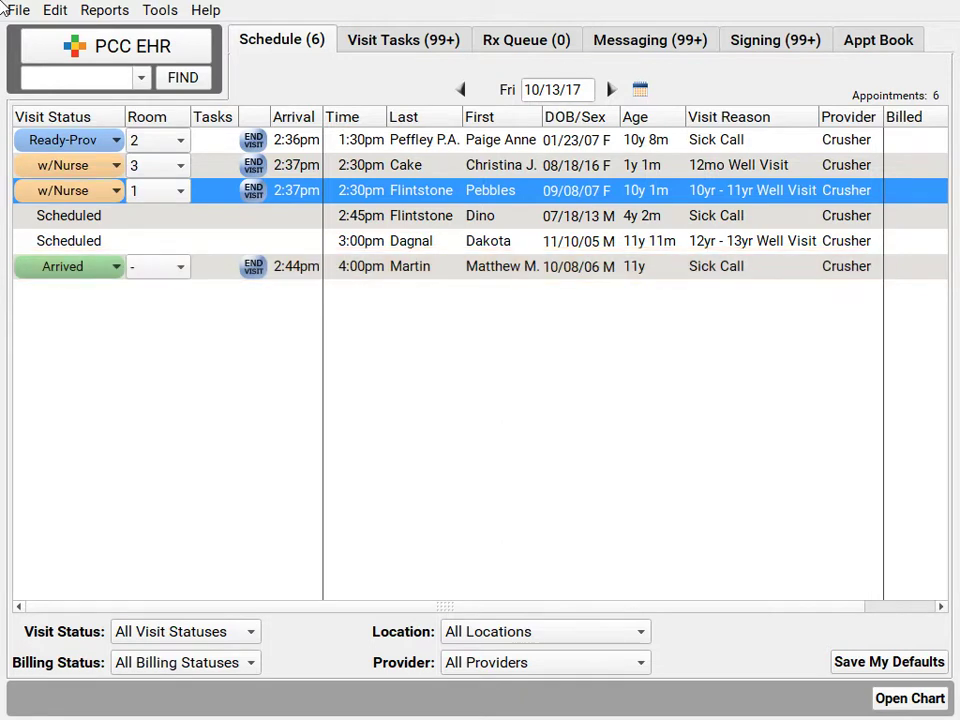
Step: Revert the 4:00pm sick call on the Fri 10/13/17 schedule from Arrived to Scheduled
{"action": "left_click", "coordinate": [426, 268]}
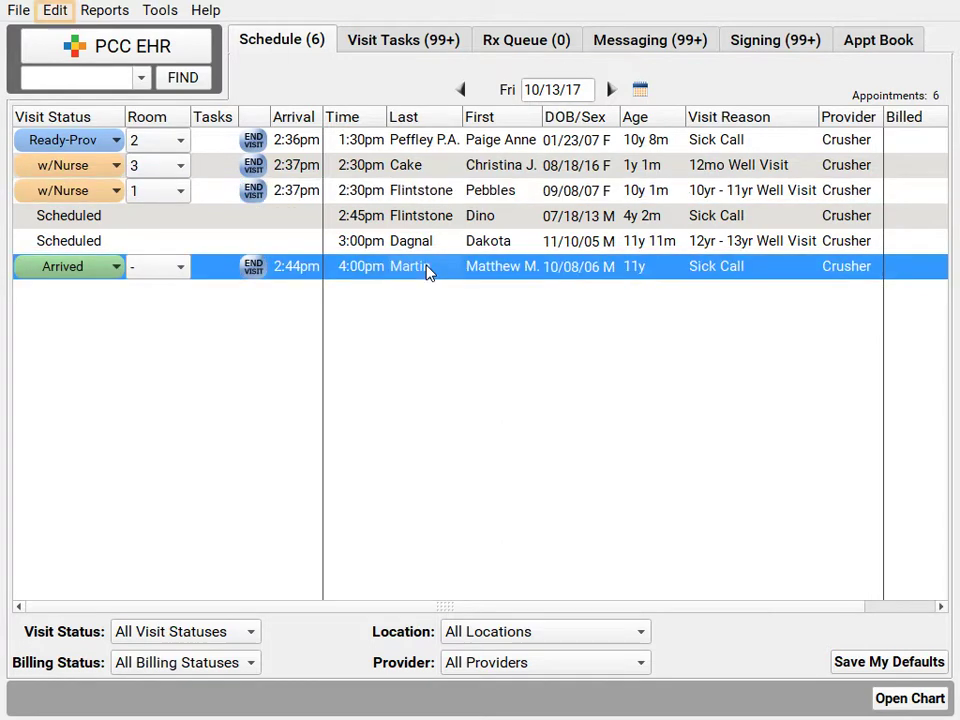
{"action": "left_click", "coordinate": [56, 12]}
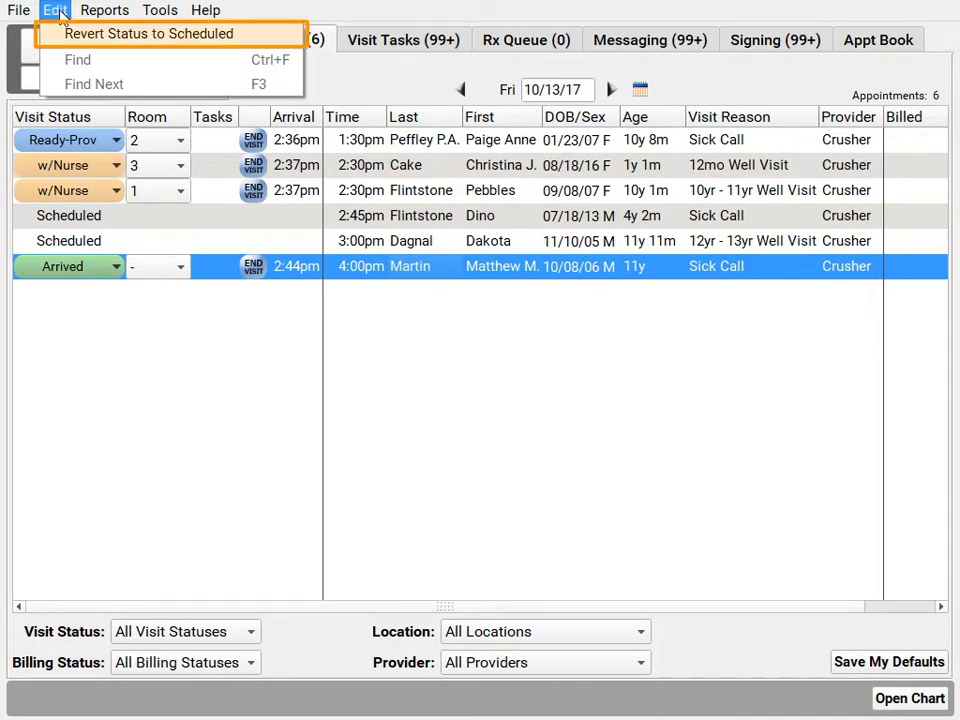
{"action": "left_click", "coordinate": [124, 36]}
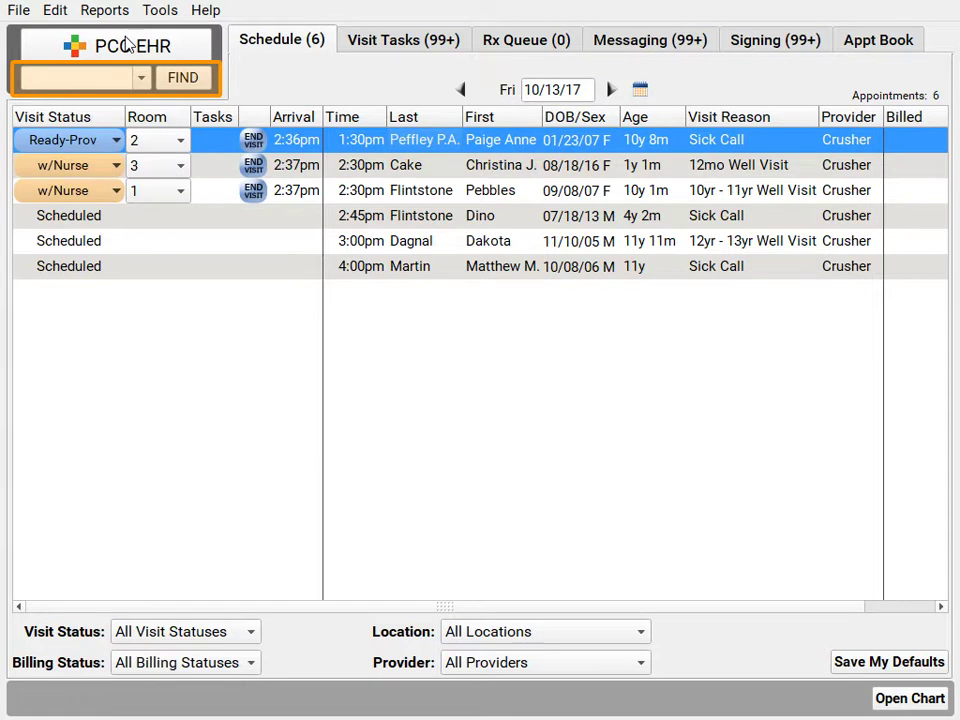
Step: Pick the 10-year-old girl from today's patient list beside FIND to open her chart
{"action": "left_click", "coordinate": [141, 79]}
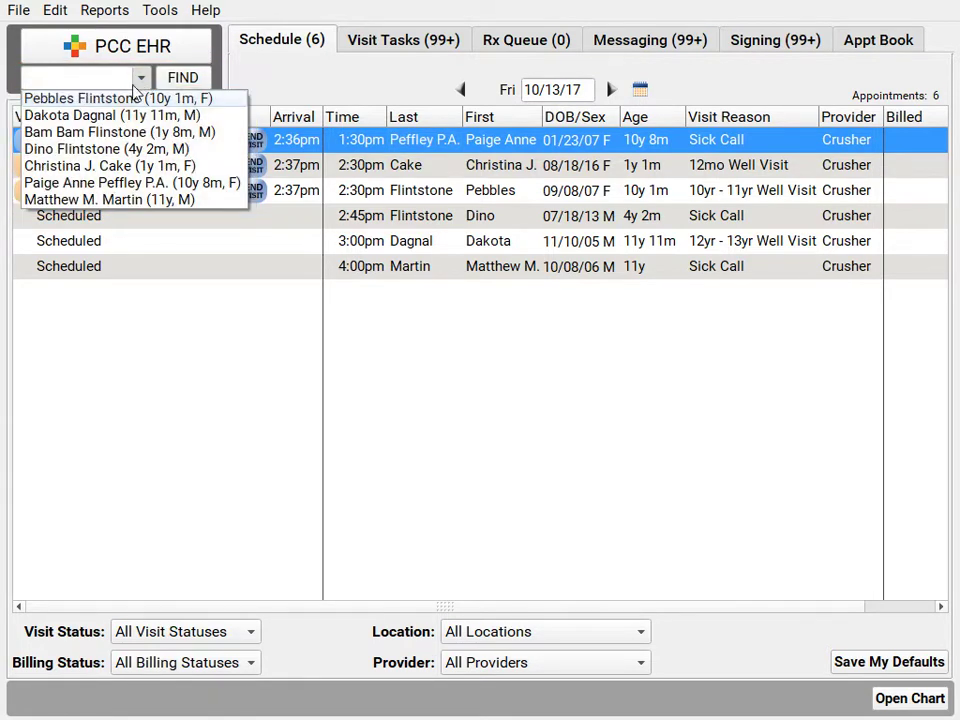
{"action": "left_click", "coordinate": [130, 98]}
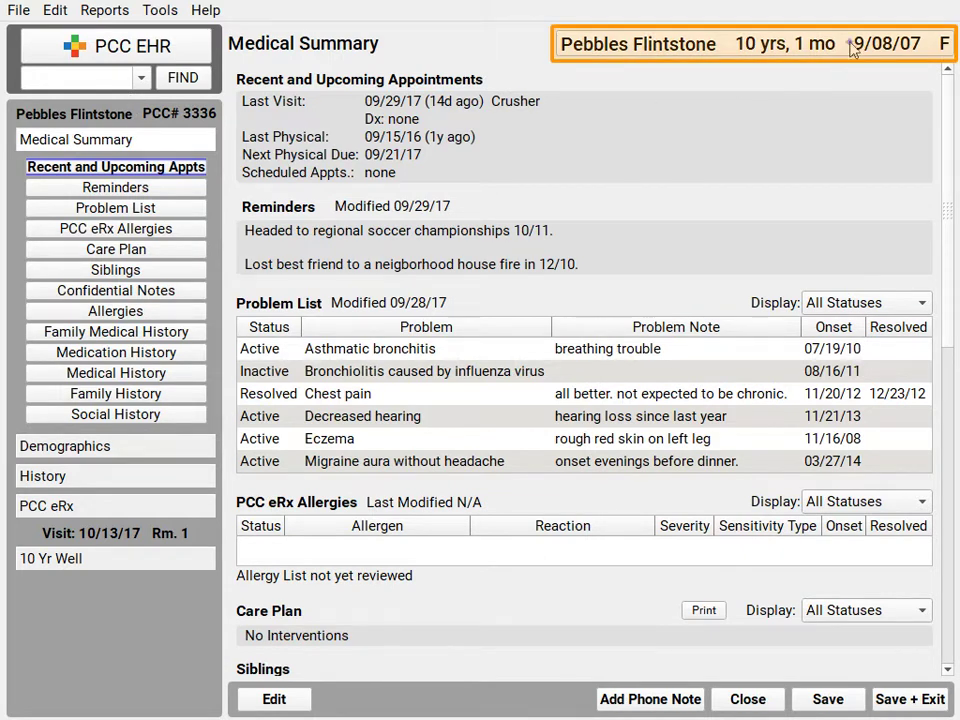
Step: In Family Medical History, start copying the heart disease and melanoma entries to her siblings
{"action": "mouse_move", "coordinate": [851, 42]}
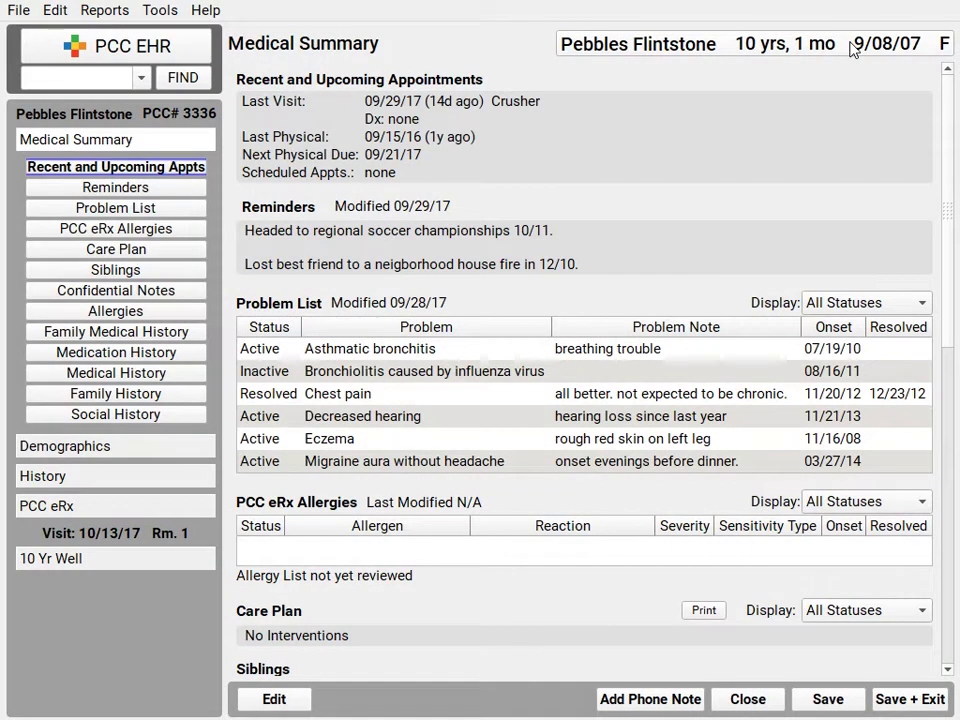
{"action": "left_click", "coordinate": [136, 334]}
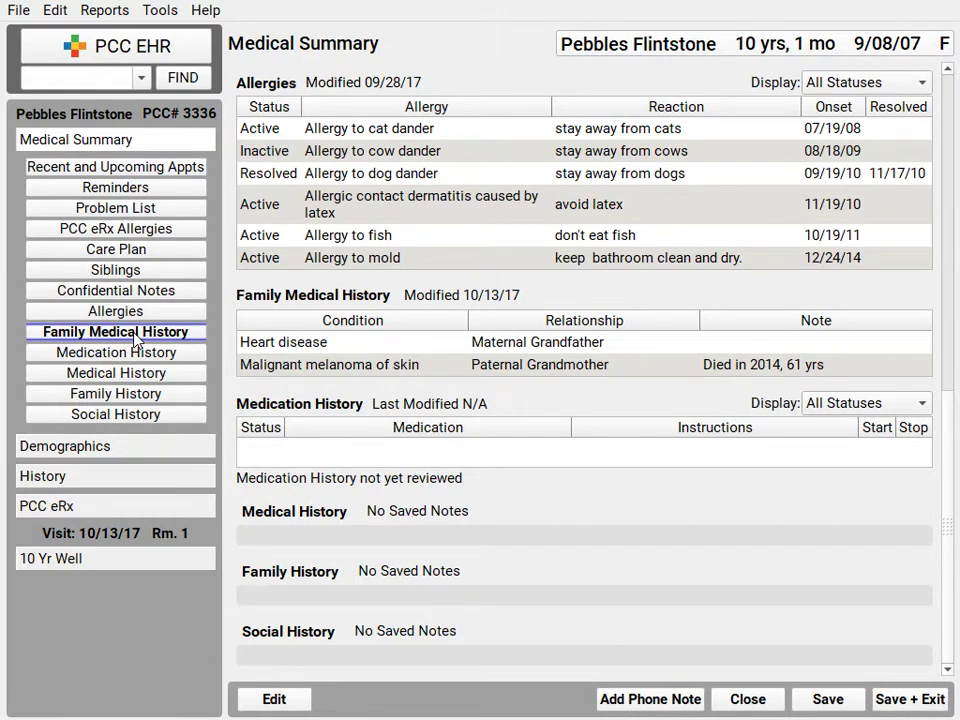
{"action": "right_click", "coordinate": [573, 360]}
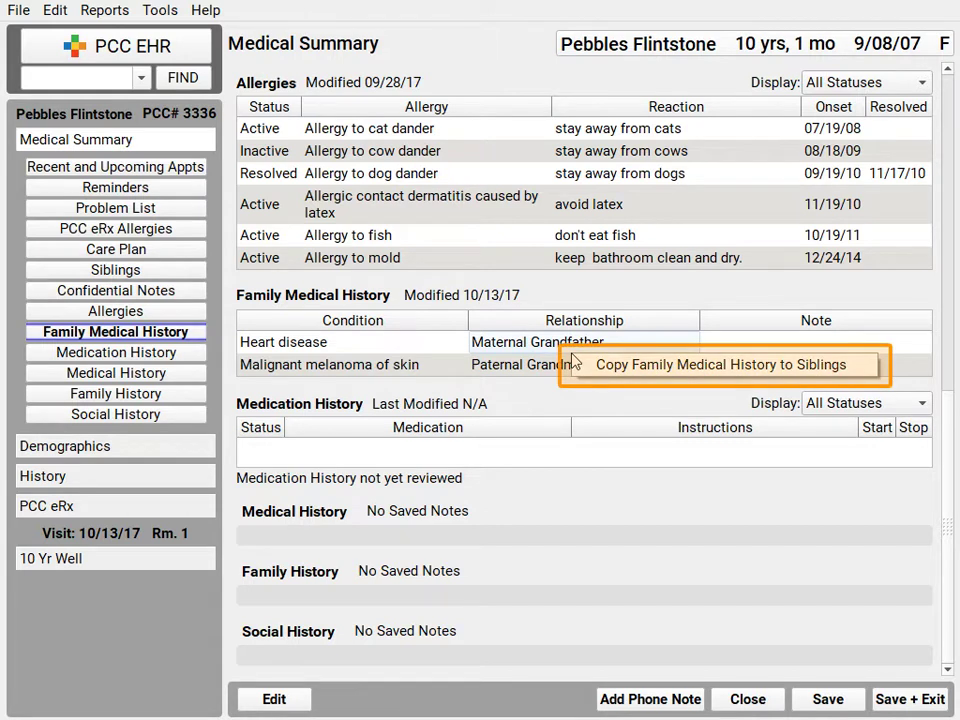
{"action": "left_click", "coordinate": [675, 368]}
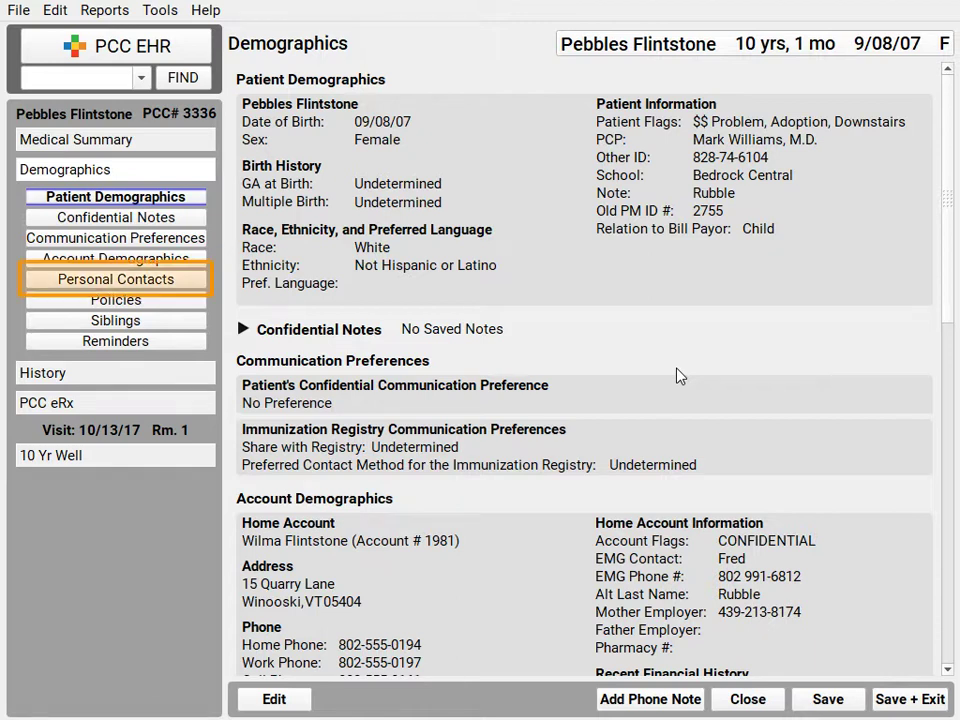
Step: Edit Personal Contacts in Demographics and open the 8-month-old brother's chart from the contact list
{"action": "left_click", "coordinate": [140, 285]}
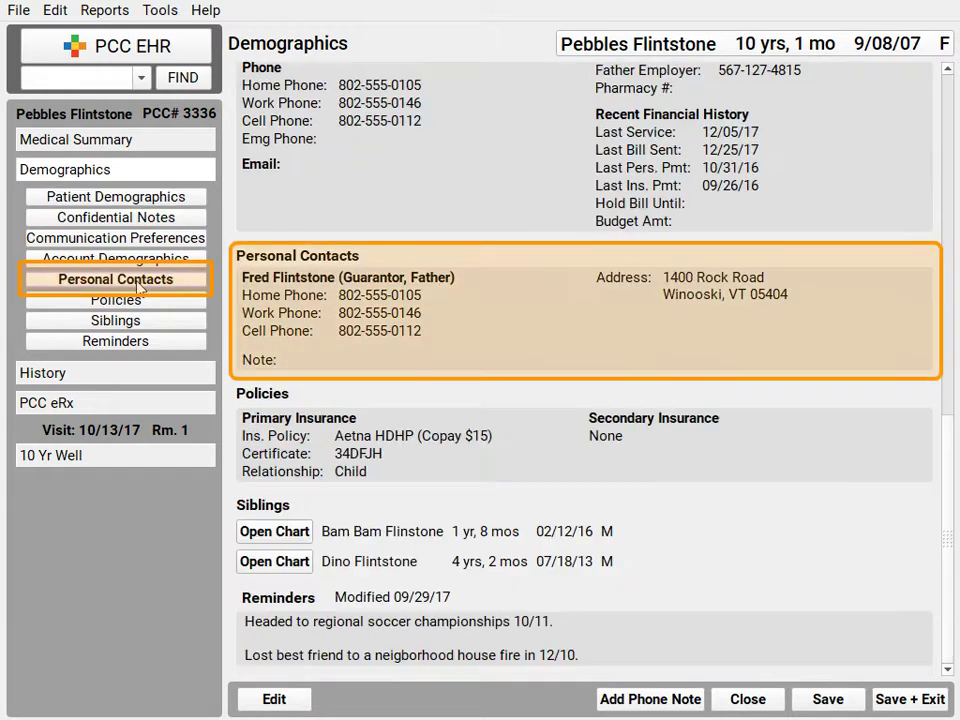
{"action": "left_click", "coordinate": [282, 700]}
{"action": "left_click", "coordinate": [922, 352]}
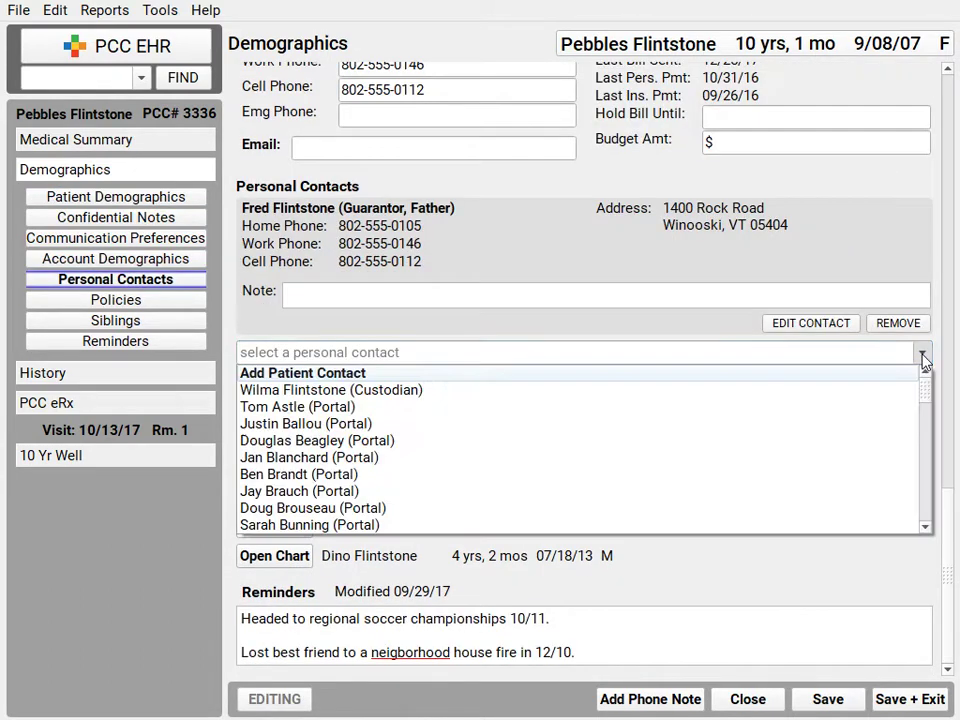
{"action": "left_click", "coordinate": [658, 373]}
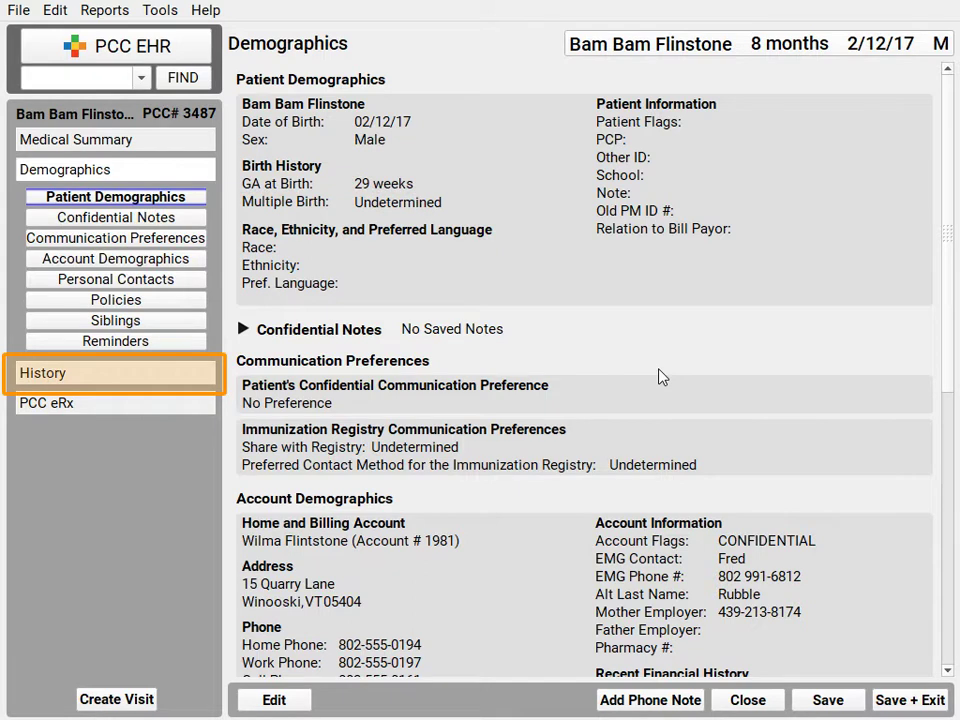
Step: View the brother's and the other patient's visit history and weight-for-age growth charts
{"action": "left_click", "coordinate": [107, 376]}
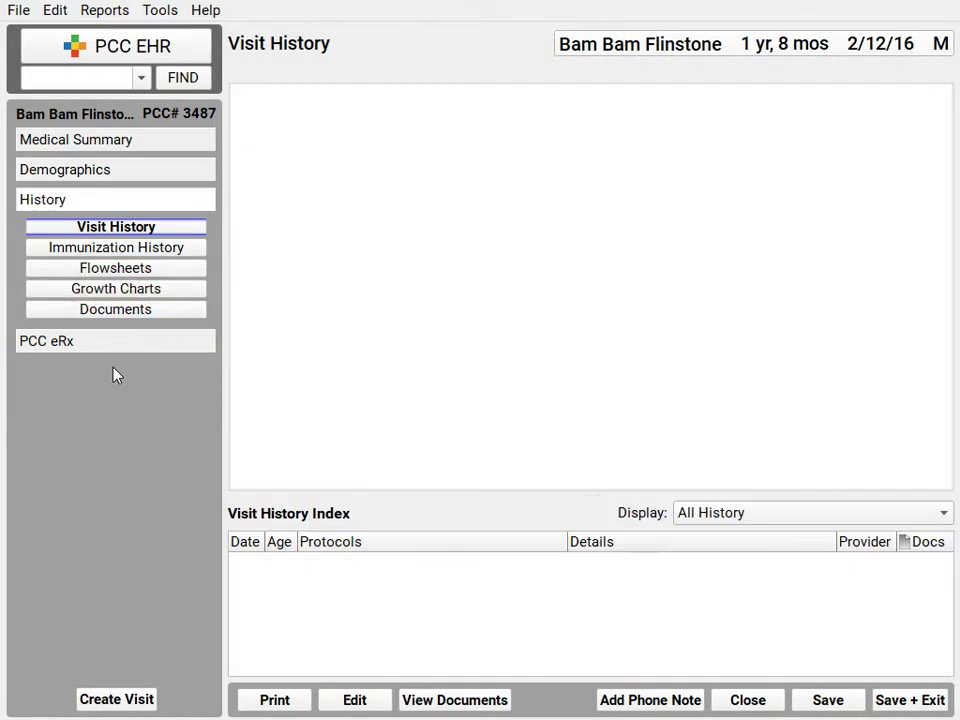
{"action": "left_click", "coordinate": [129, 292]}
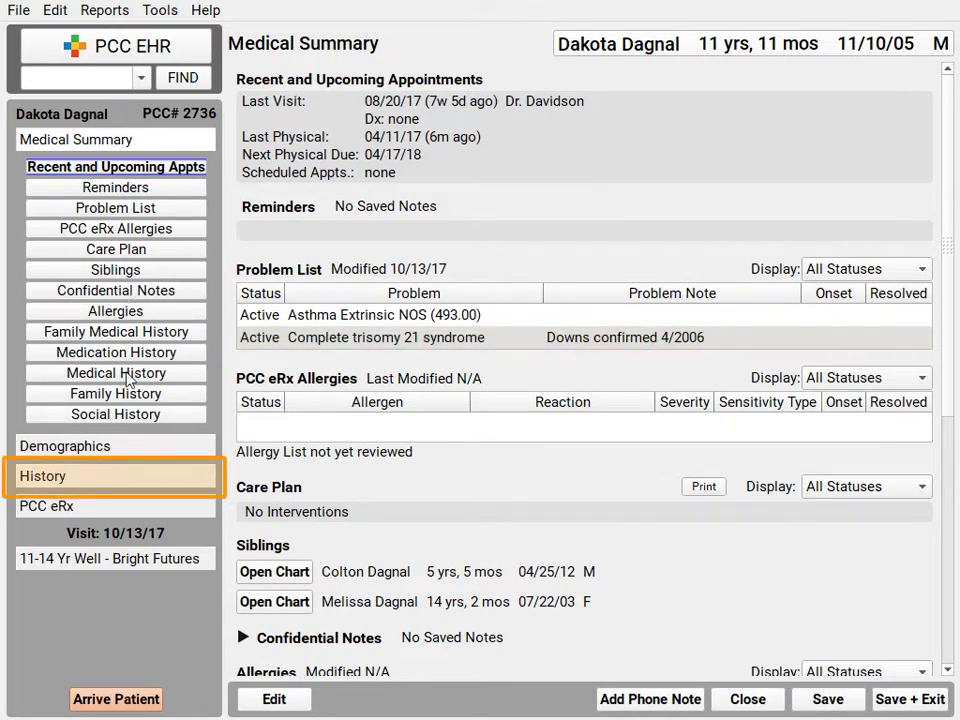
{"action": "left_click", "coordinate": [129, 478]}
{"action": "left_click", "coordinate": [128, 290]}
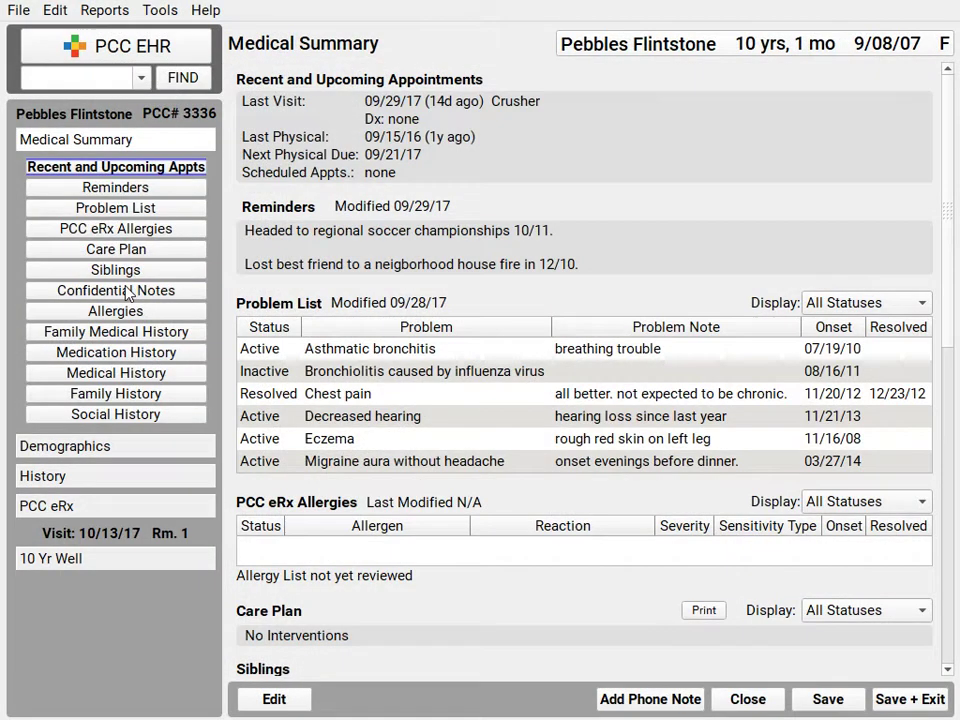
Step: Look up Patient Education handouts for the Conjunctivitis problem
{"action": "left_click", "coordinate": [88, 12]}
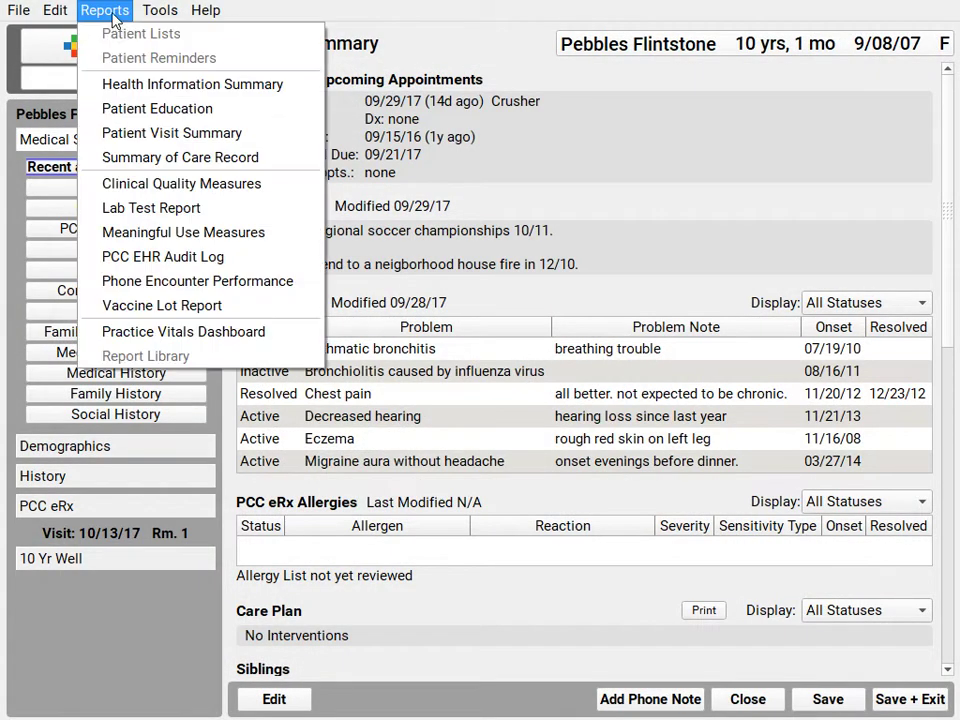
{"action": "left_click", "coordinate": [128, 101]}
{"action": "left_click", "coordinate": [467, 81]}
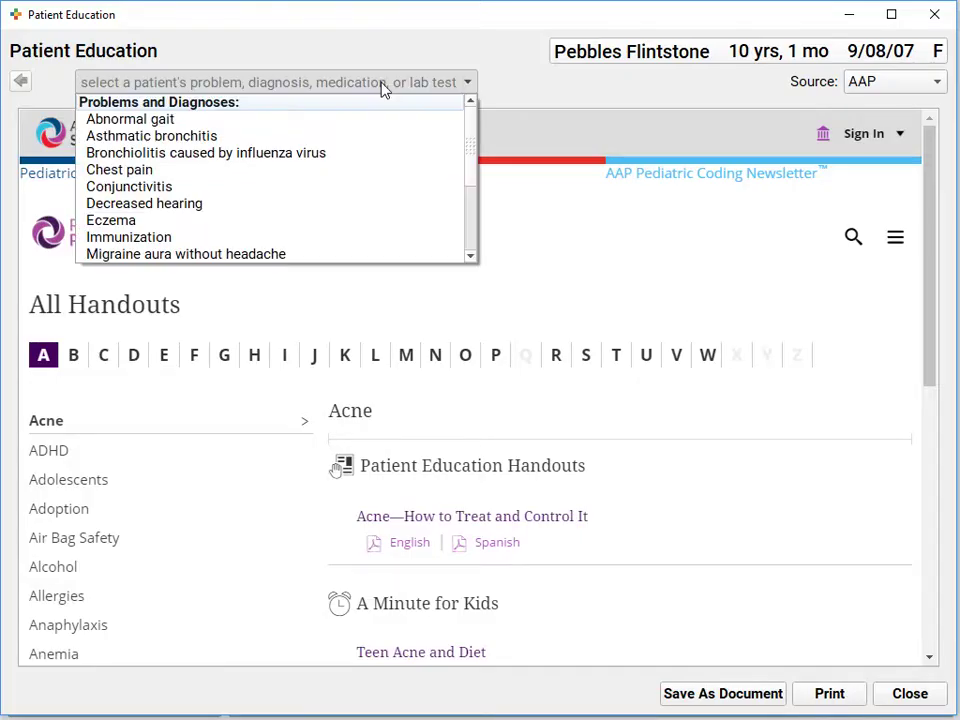
{"action": "left_click", "coordinate": [238, 186]}
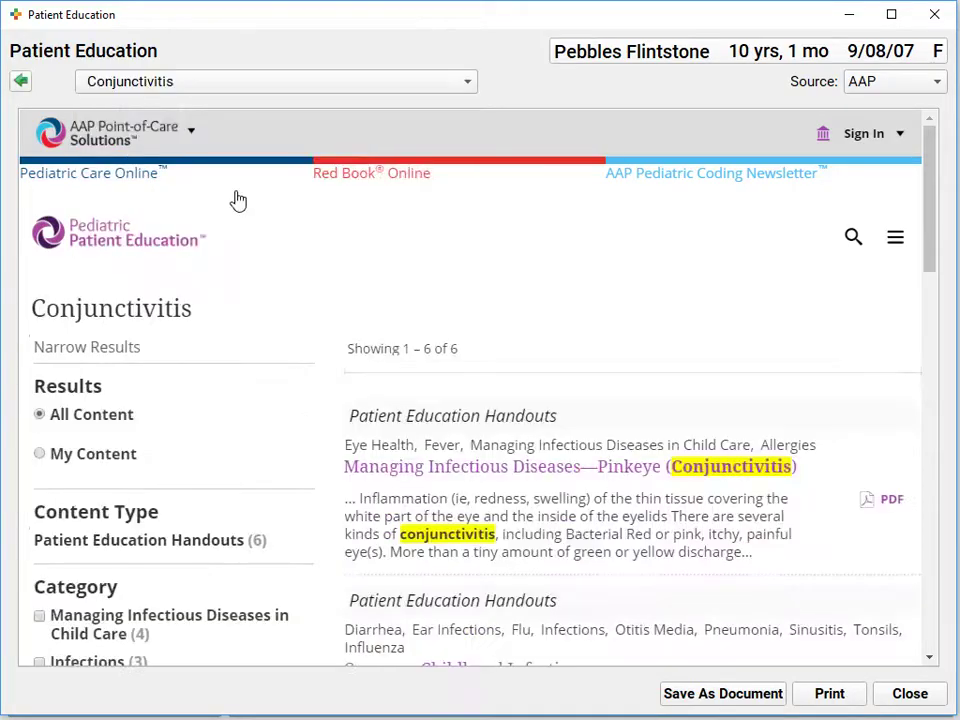
Step: Save the Pinkeye handout PDF to the patient's documents titled 'Conjunctivitis'
{"action": "left_click", "coordinate": [886, 505]}
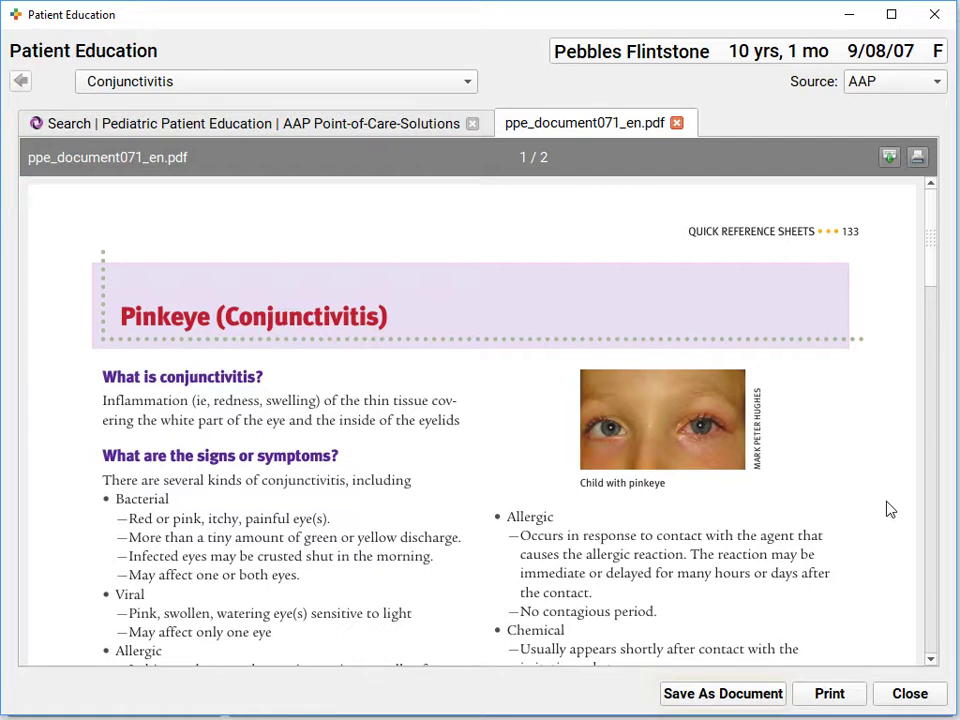
{"action": "left_click", "coordinate": [751, 703]}
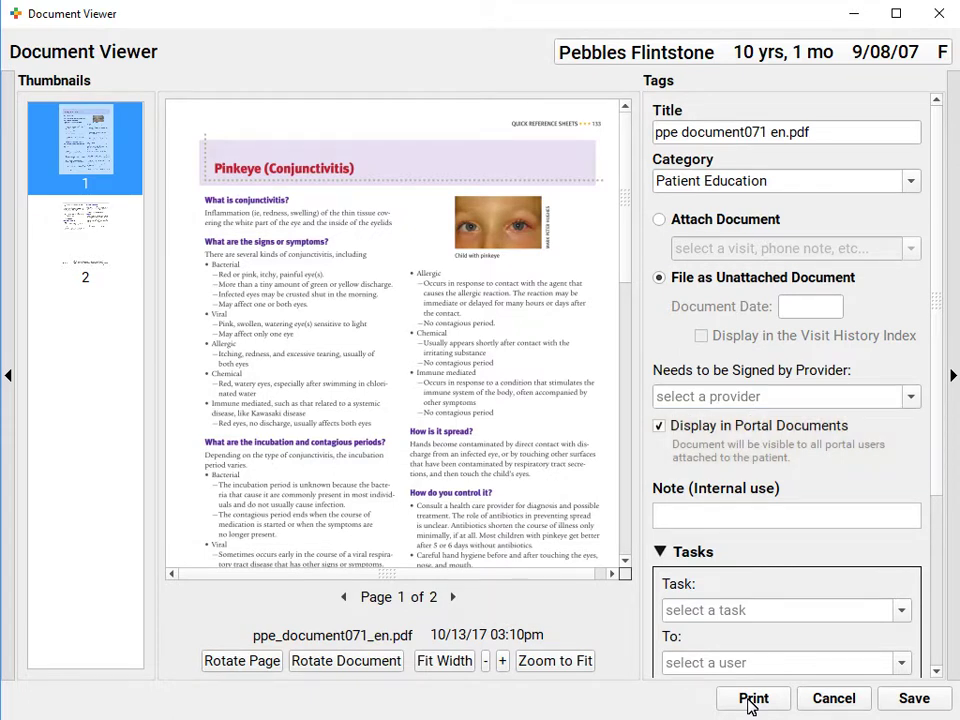
{"action": "double_click", "coordinate": [715, 134]}
{"action": "type", "text": "Conjunctivitis"}
{"action": "left_click", "coordinate": [912, 698]}
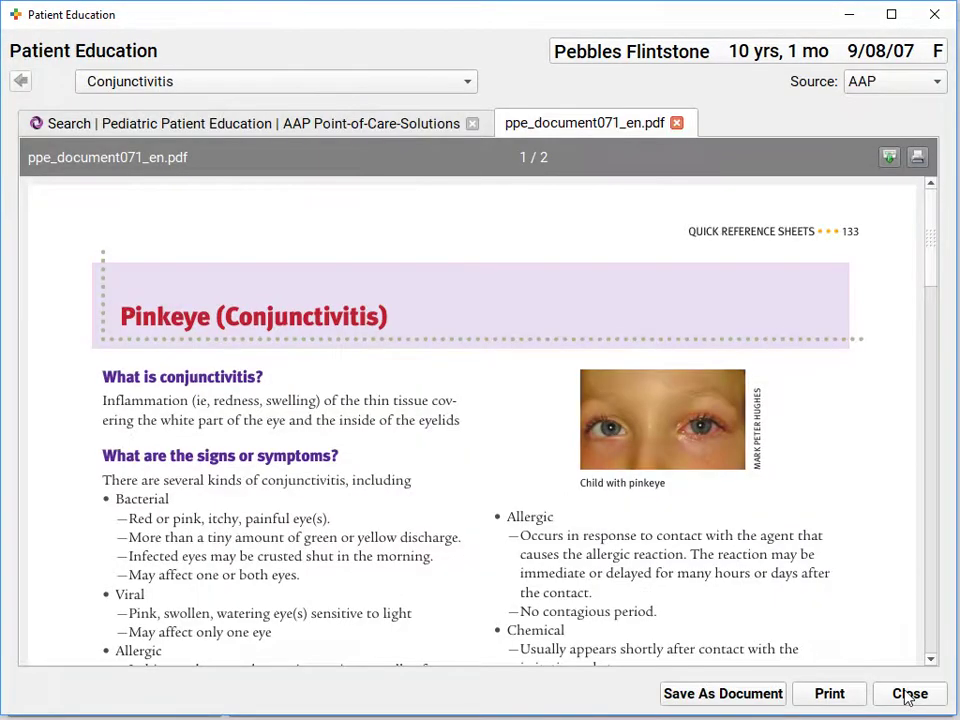
{"action": "left_click", "coordinate": [908, 695]}
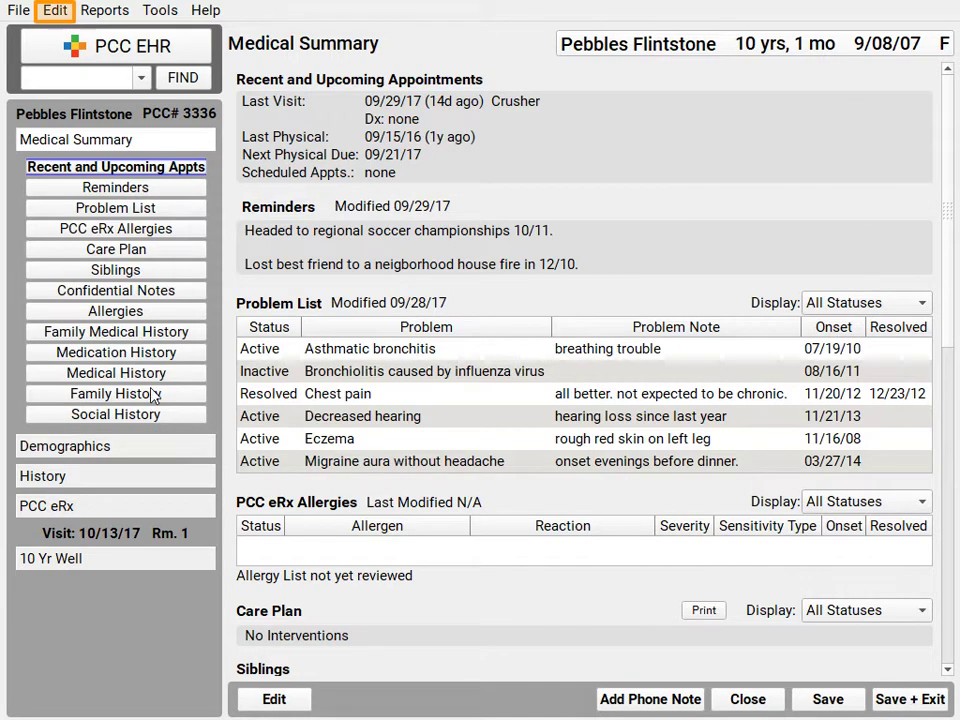
Step: Add Asthmatic bronchitis (J45.909) as a visit diagnosis and enter 'strep' in a new diagnosis field
{"action": "left_click", "coordinate": [56, 12]}
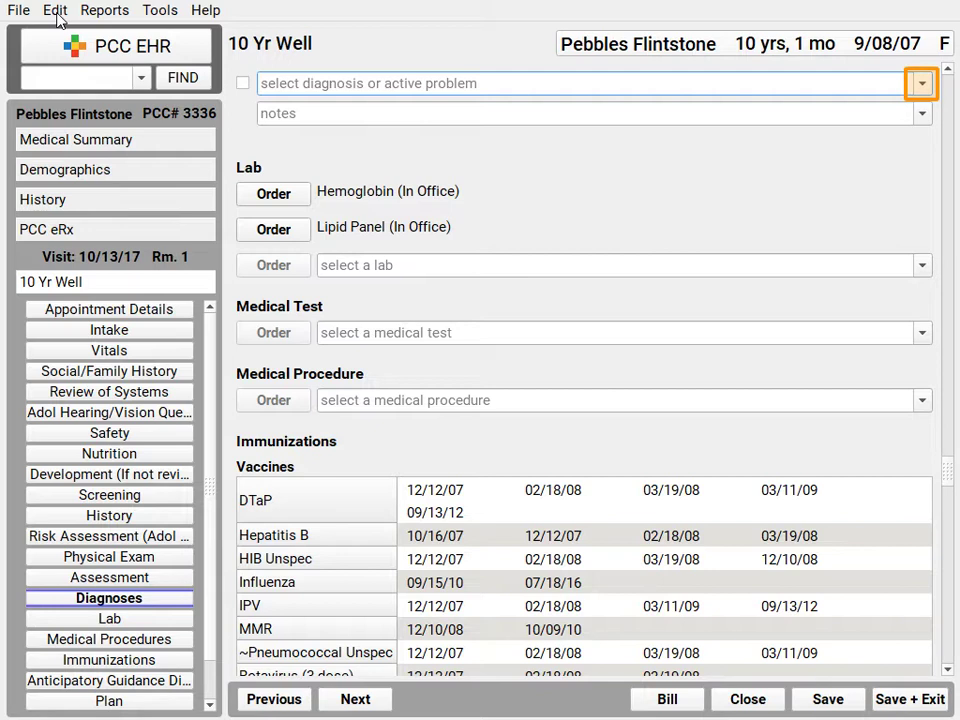
{"action": "left_click", "coordinate": [921, 83]}
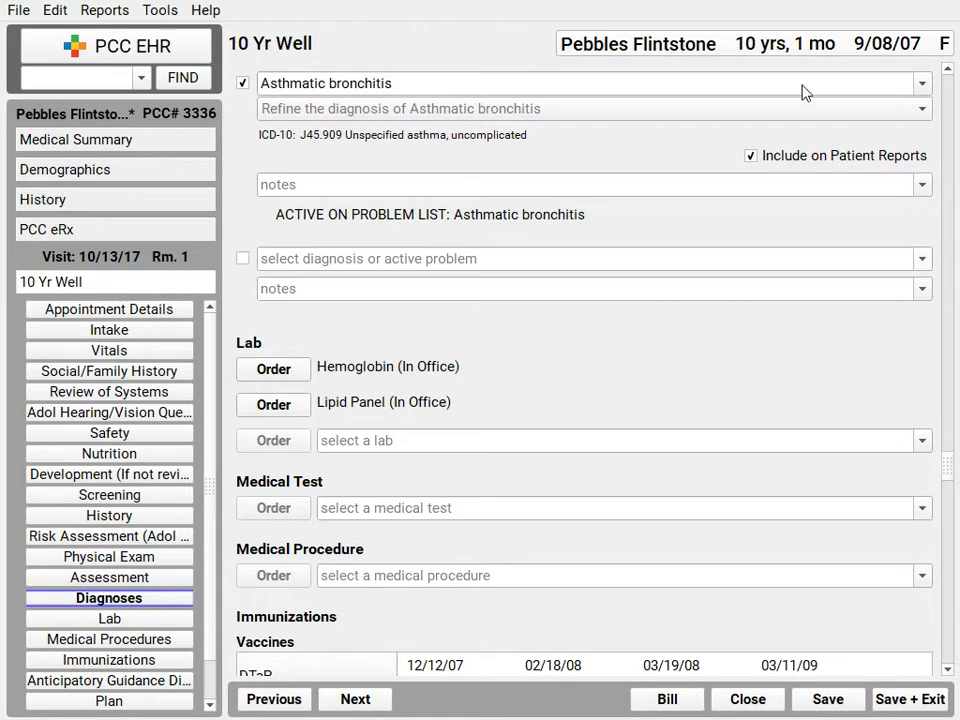
{"action": "left_click", "coordinate": [428, 258]}
{"action": "type", "text": "strep"}
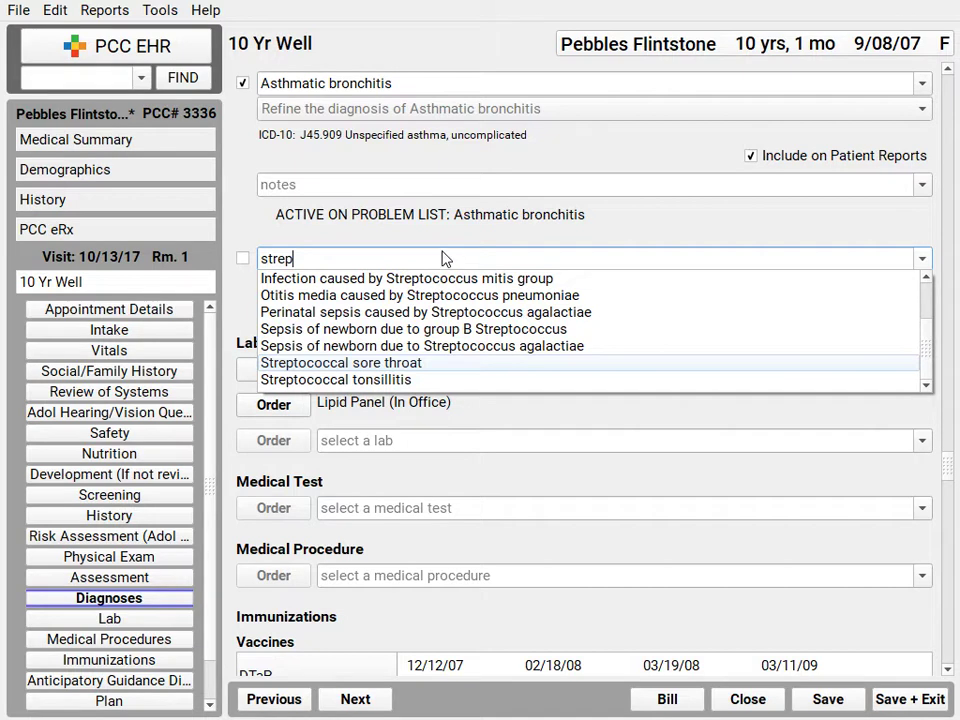
Step: Use Find Other Diagnosis to chart Streptococcal sore throat for the strep entry
{"action": "key", "text": "Escape"}
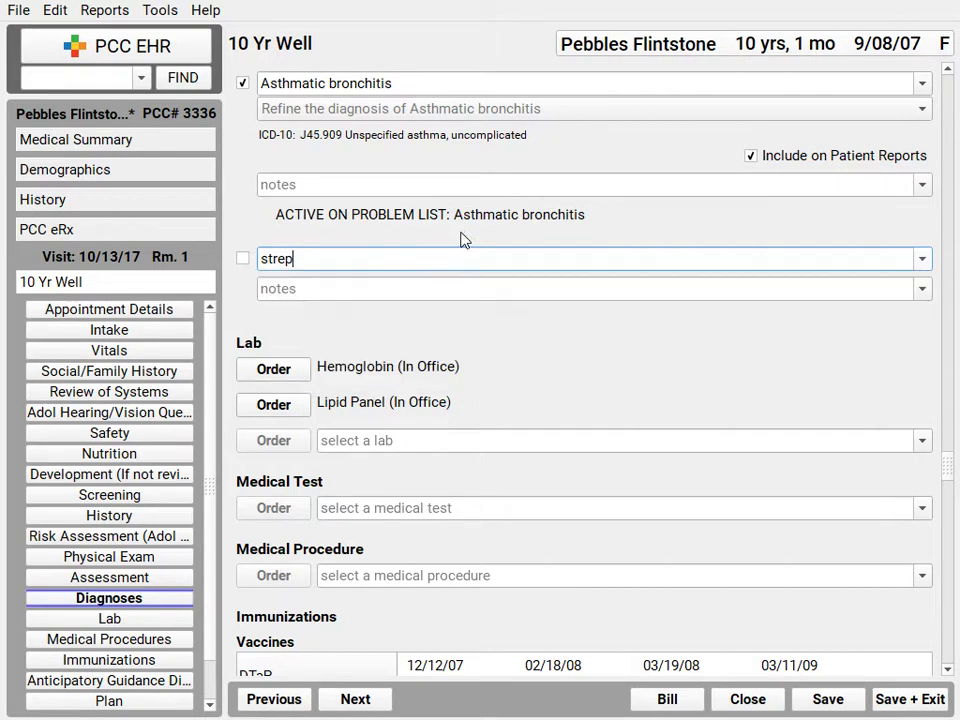
{"action": "right_click", "coordinate": [414, 267]}
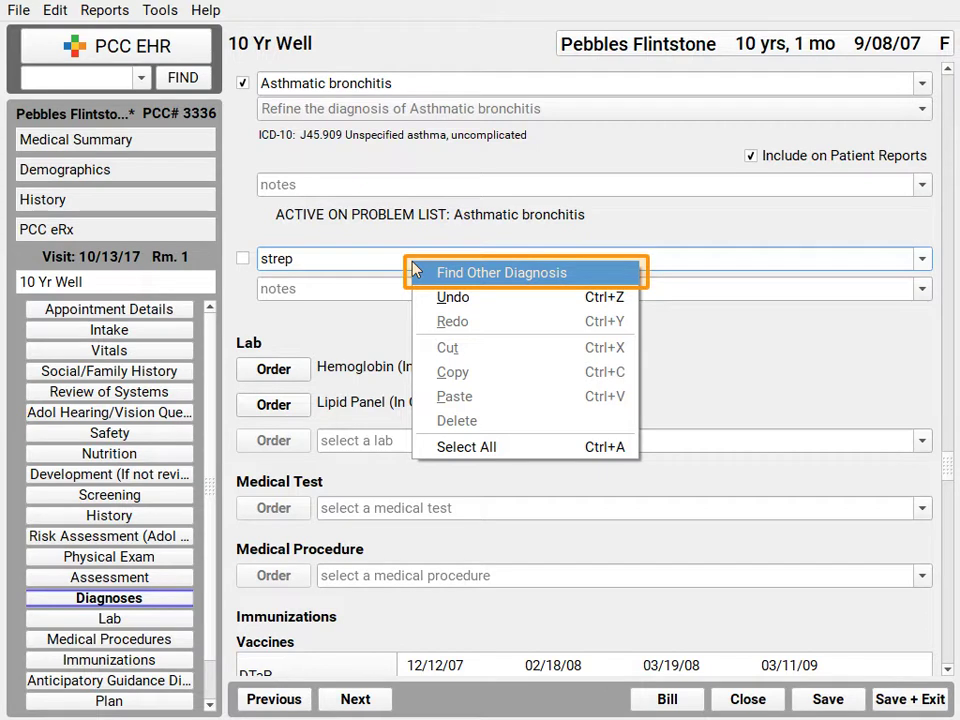
{"action": "left_click", "coordinate": [466, 273]}
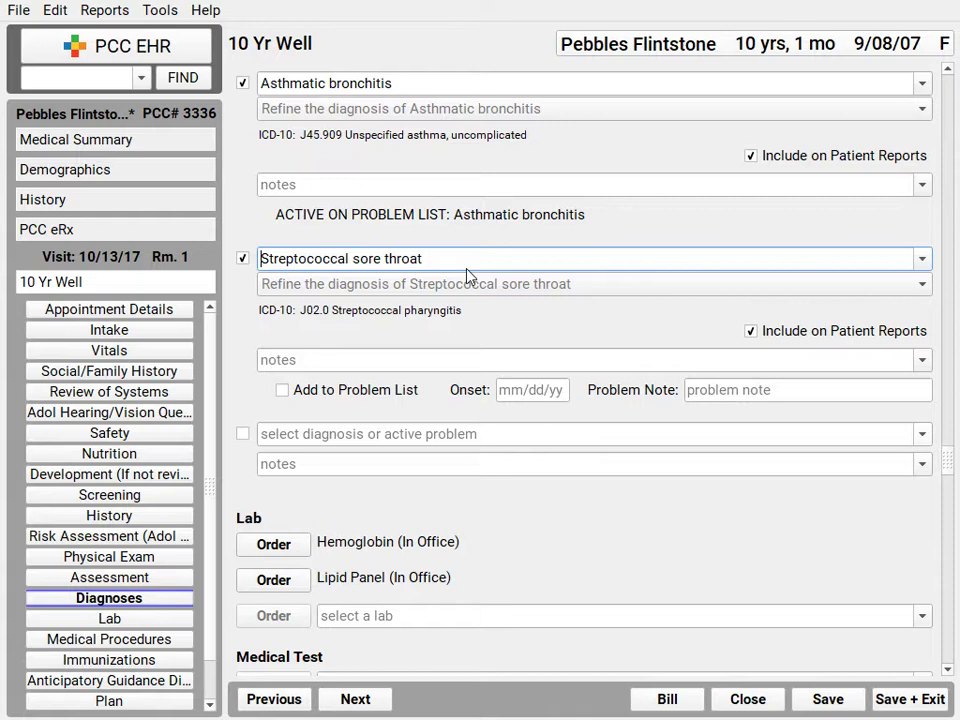
Step: Add Varicella to the diagnoses and problem list, save, then review visit and immunization history
{"action": "left_click", "coordinate": [491, 440]}
{"action": "type", "text": "varicella"}
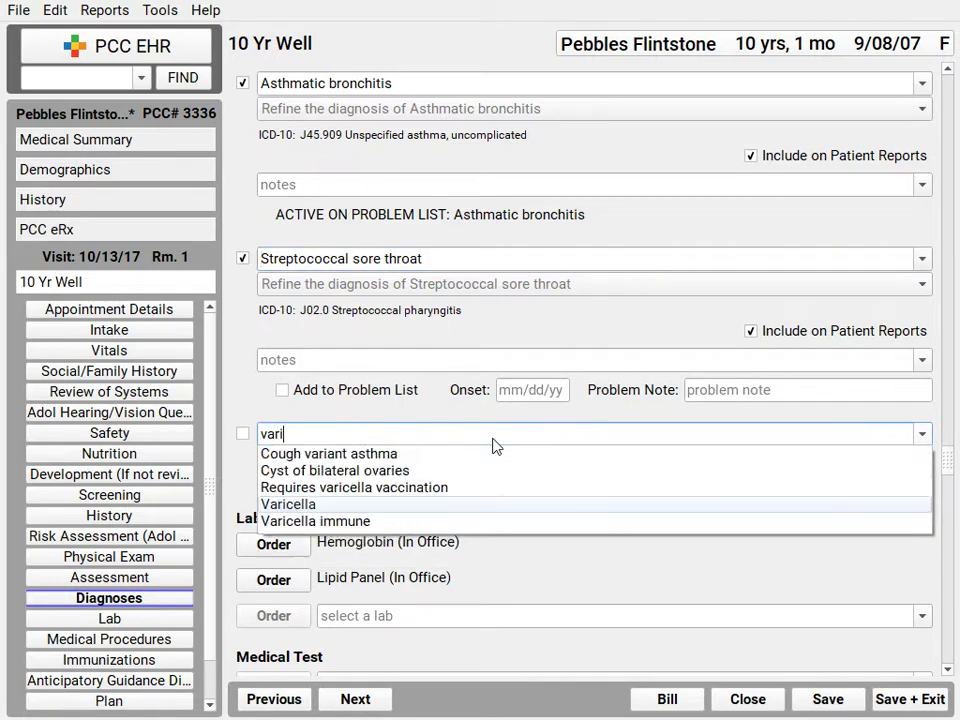
{"action": "left_click", "coordinate": [448, 469]}
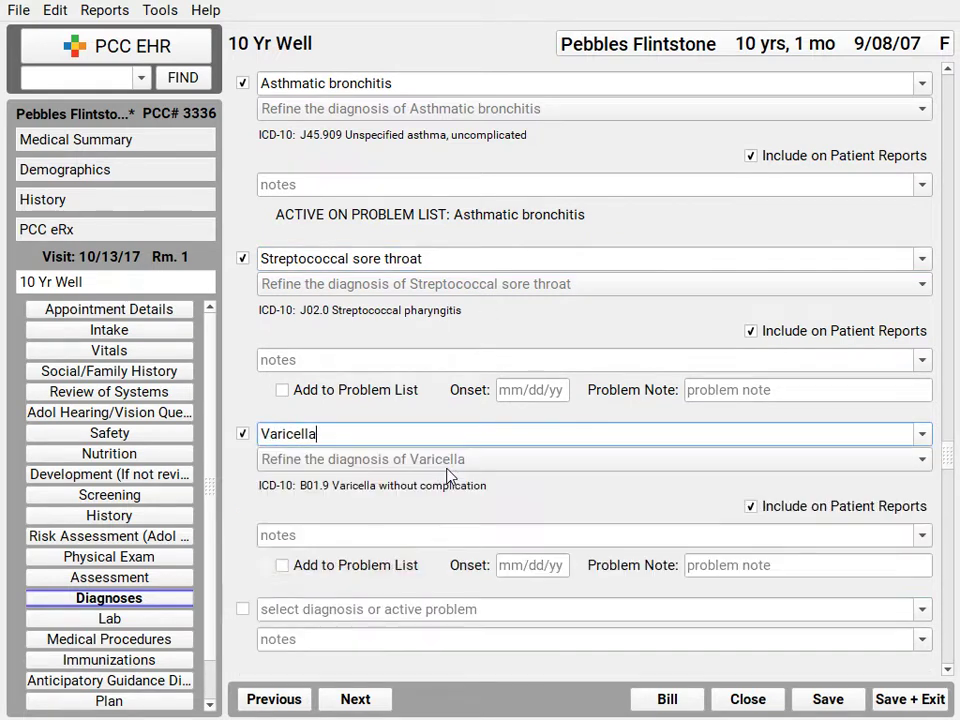
{"action": "left_click", "coordinate": [283, 565]}
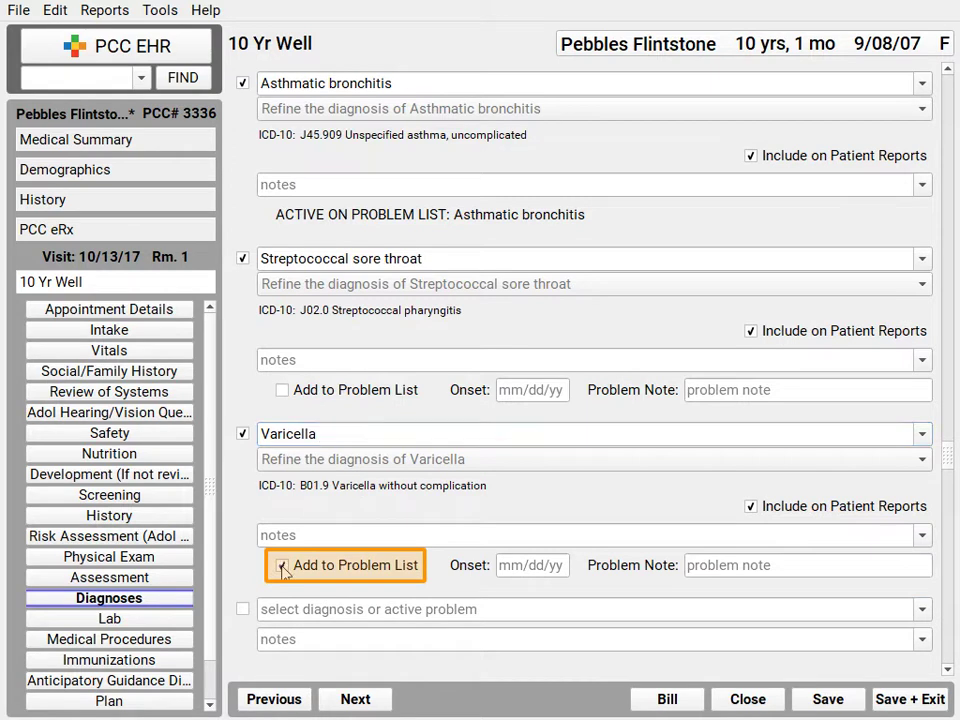
{"action": "left_click", "coordinate": [836, 700]}
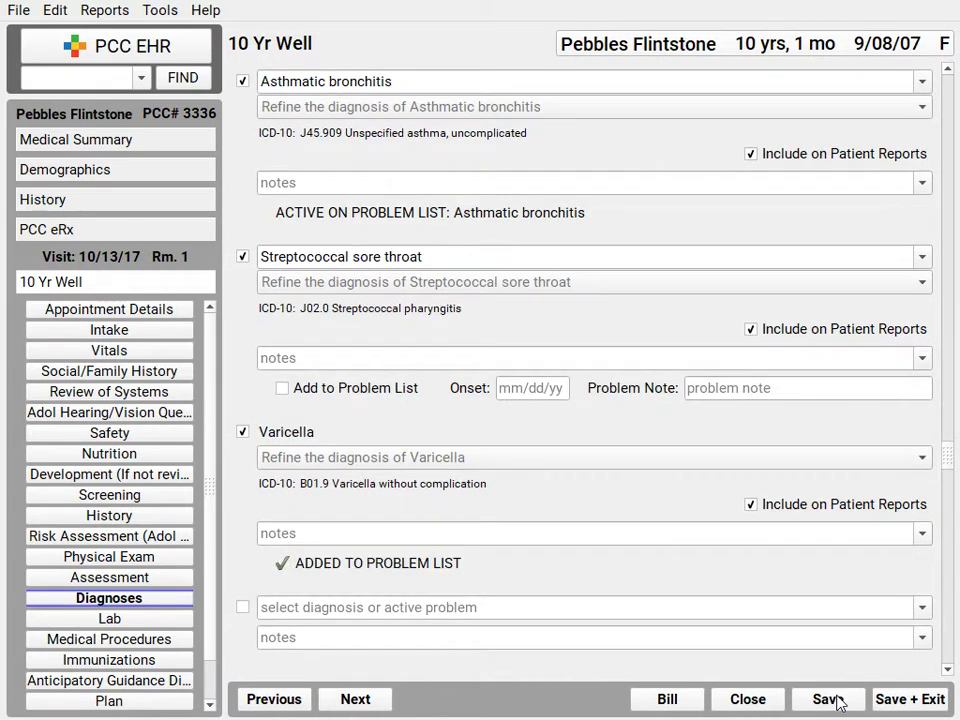
{"action": "left_click", "coordinate": [143, 199]}
{"action": "left_click", "coordinate": [121, 252]}
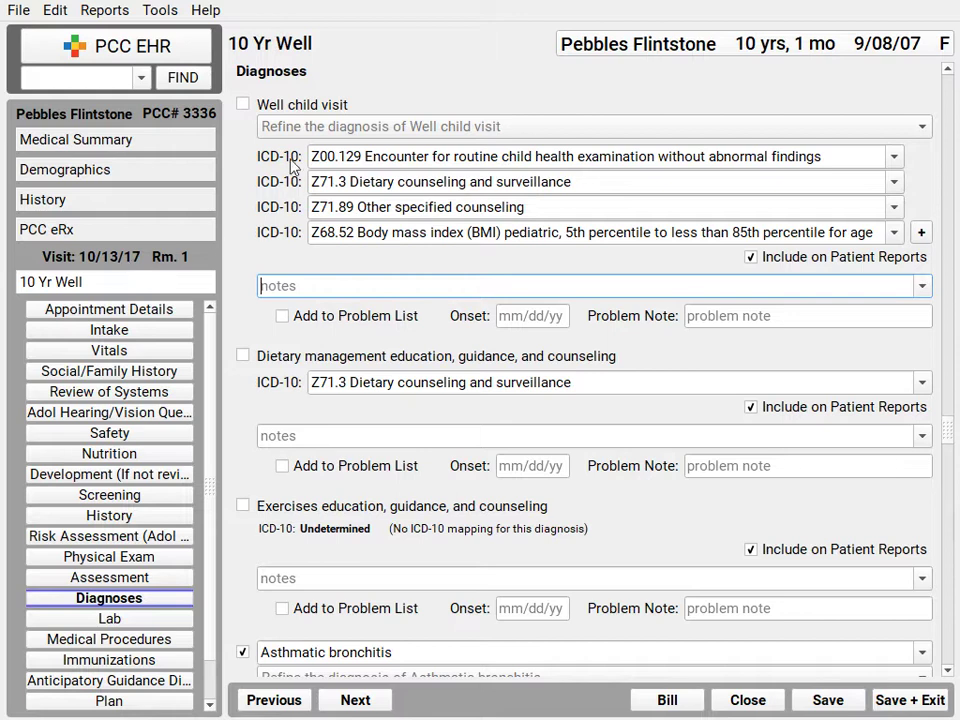
Step: Check Well child visit as a diagnosis, review the Bill screen, and cancel it
{"action": "left_click", "coordinate": [298, 108]}
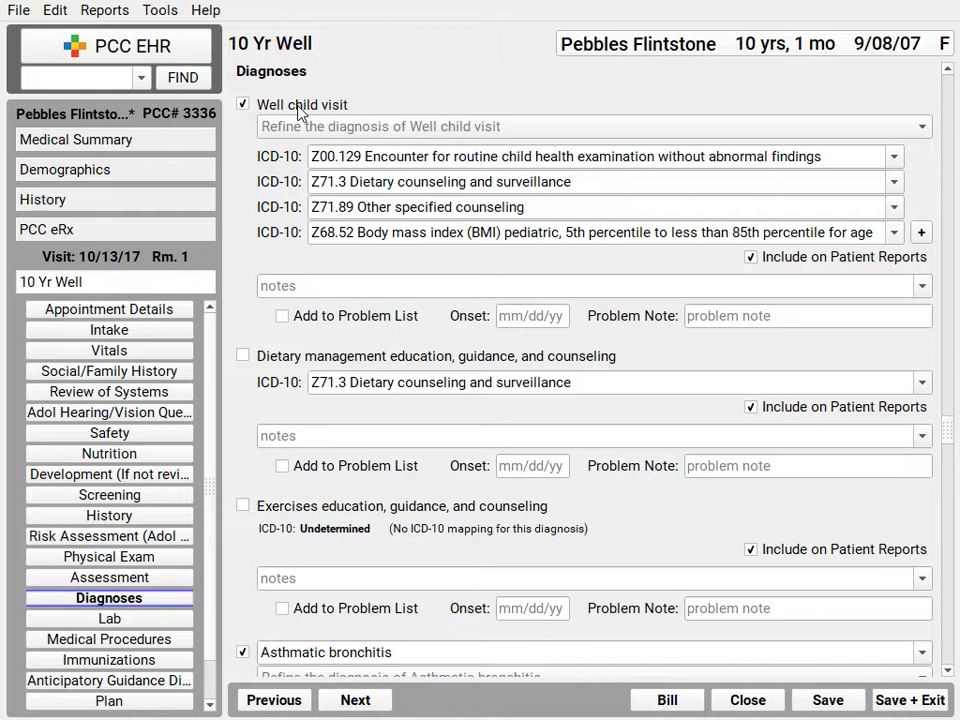
{"action": "left_click", "coordinate": [689, 701]}
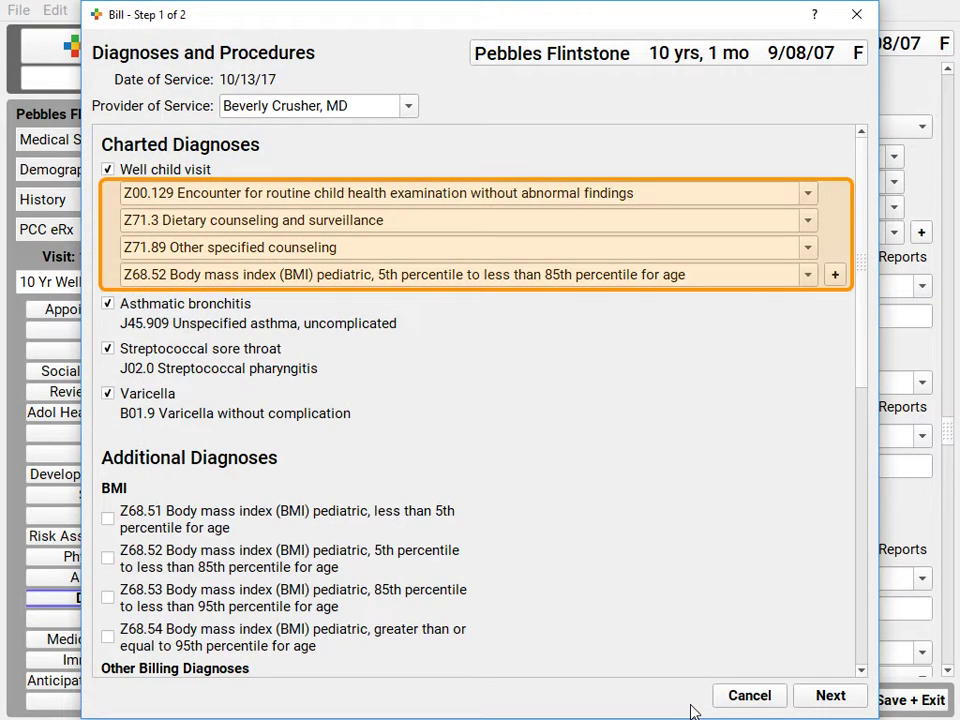
{"action": "left_click", "coordinate": [751, 696]}
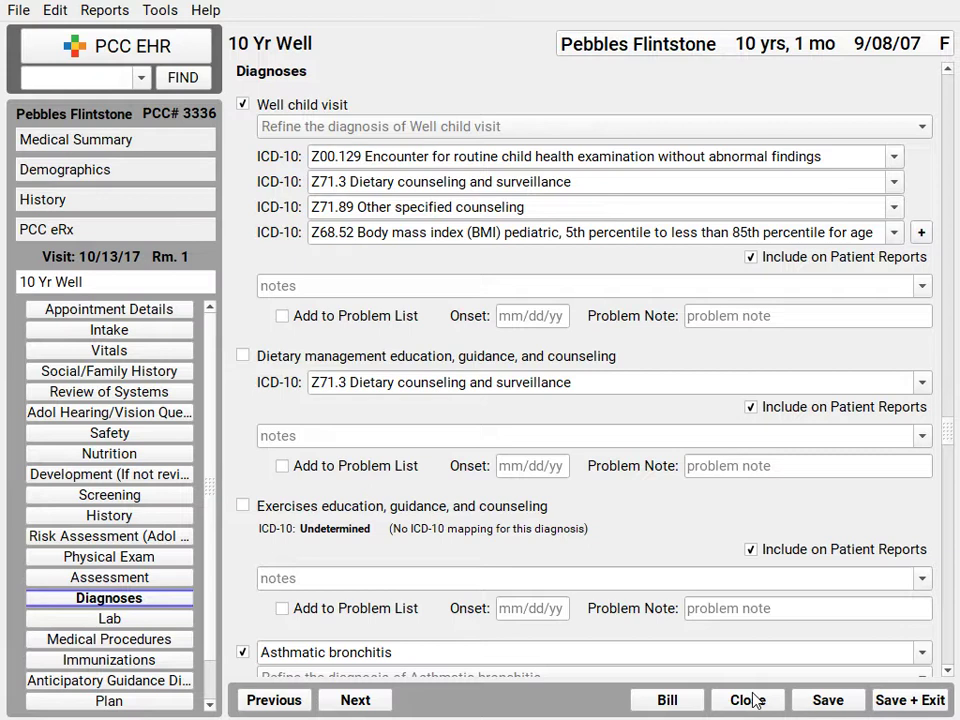
{"action": "left_click", "coordinate": [168, 14]}
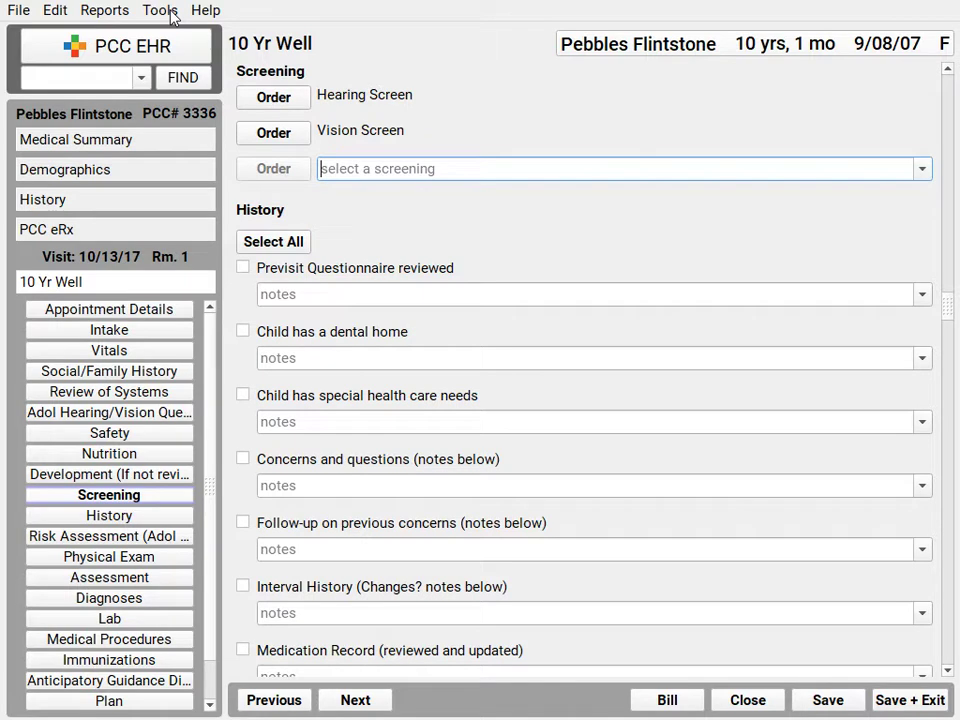
Step: Order a Hearing Screen and review its task's assignable users without choosing one
{"action": "left_click", "coordinate": [268, 98]}
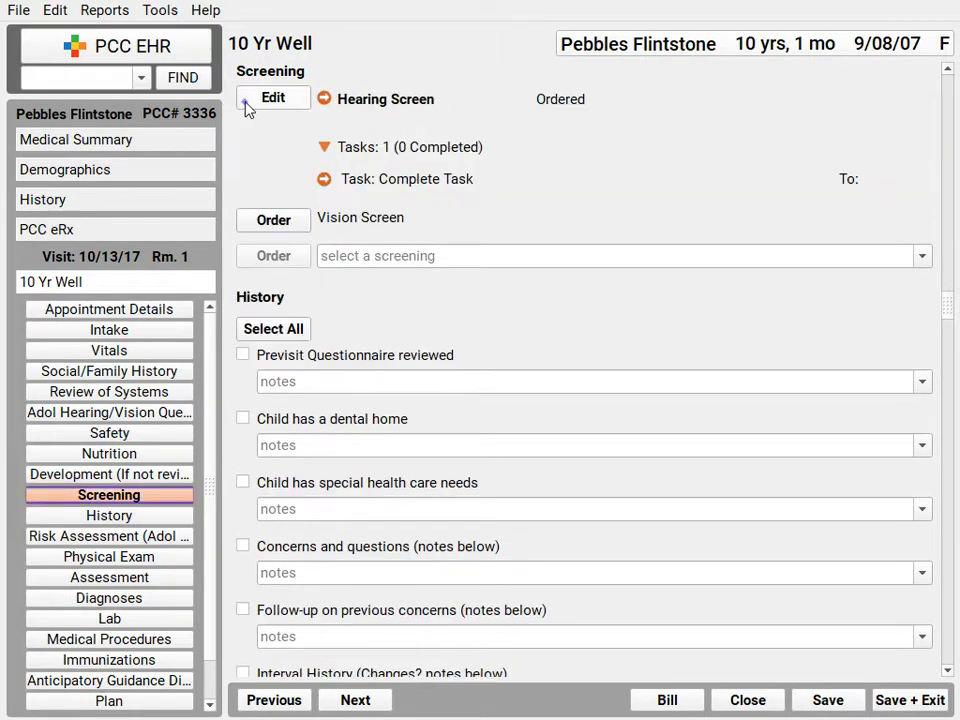
{"action": "left_click", "coordinate": [252, 104]}
{"action": "left_click", "coordinate": [903, 245]}
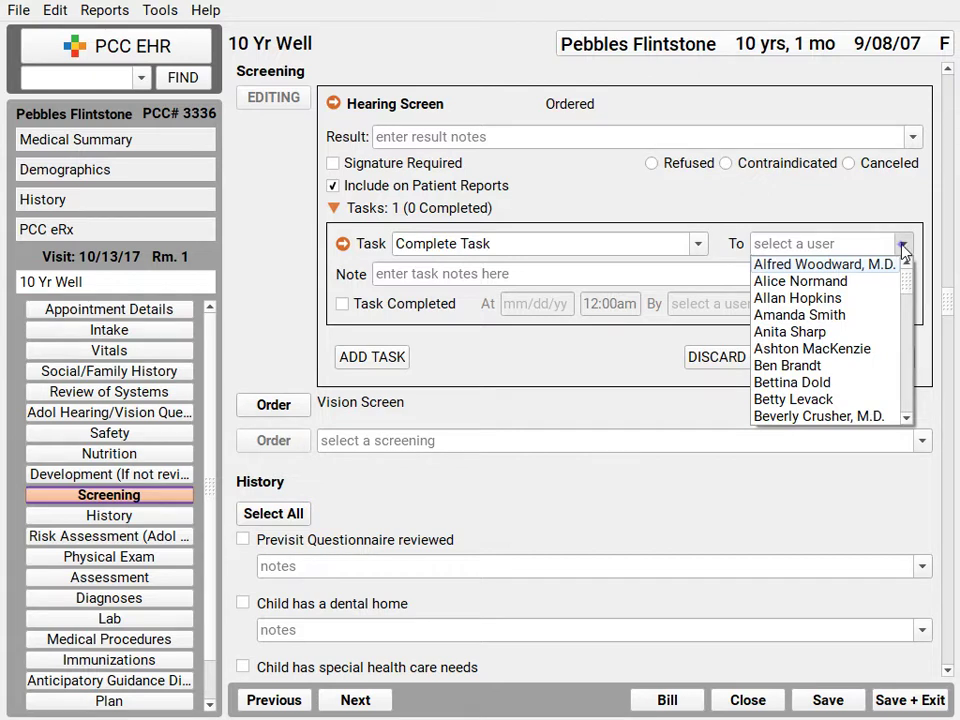
{"action": "left_click", "coordinate": [905, 249]}
Step: Check the user selection list settings under Tools > User Administration
{"action": "left_click", "coordinate": [160, 10]}
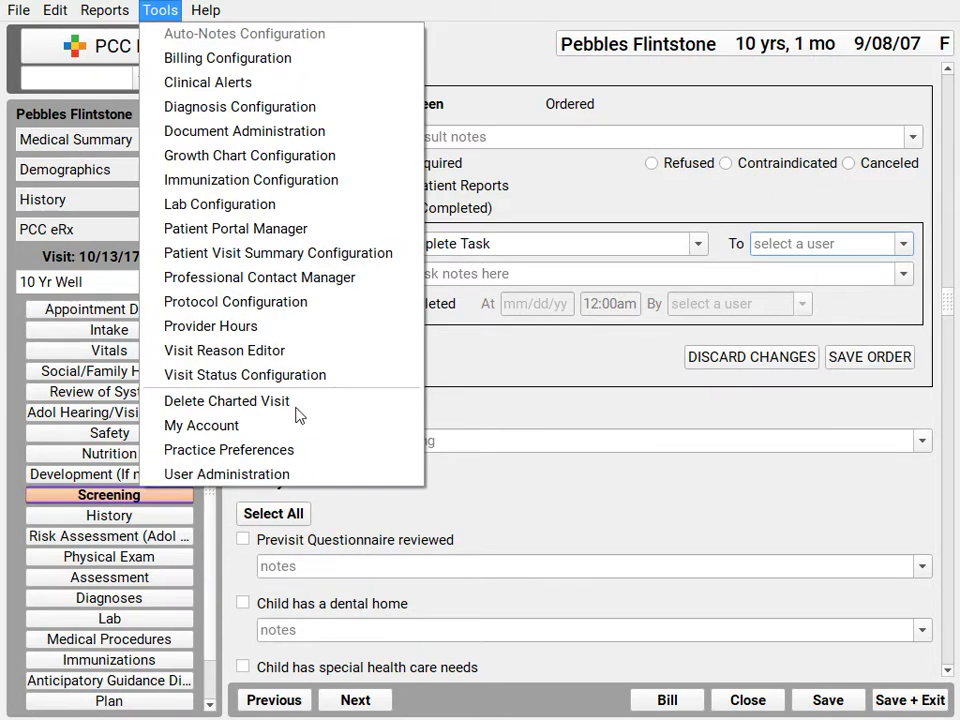
{"action": "left_click", "coordinate": [300, 471]}
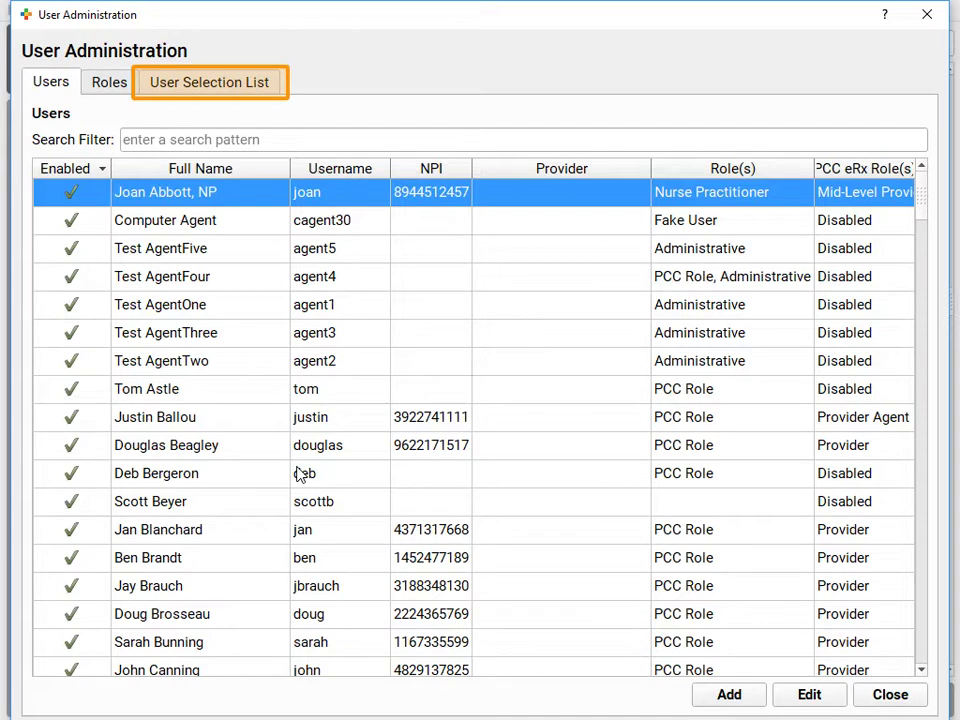
{"action": "left_click", "coordinate": [208, 92]}
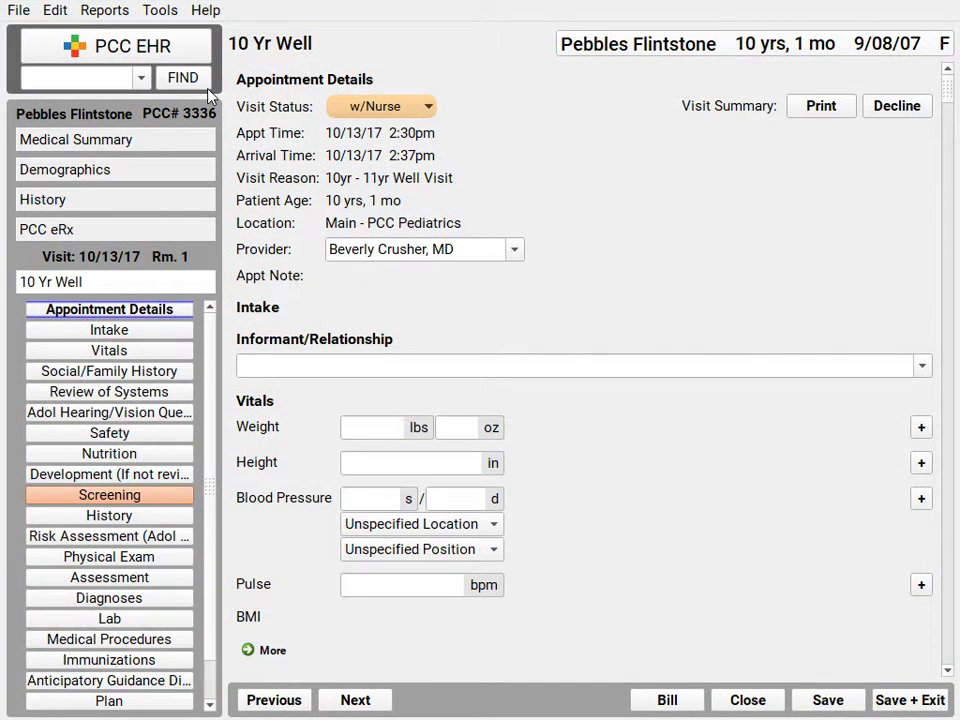
Step: Print the Visit Summary to preview the 10/13/17 10 Yr Well visit report with its four diagnoses
{"action": "left_click", "coordinate": [821, 108]}
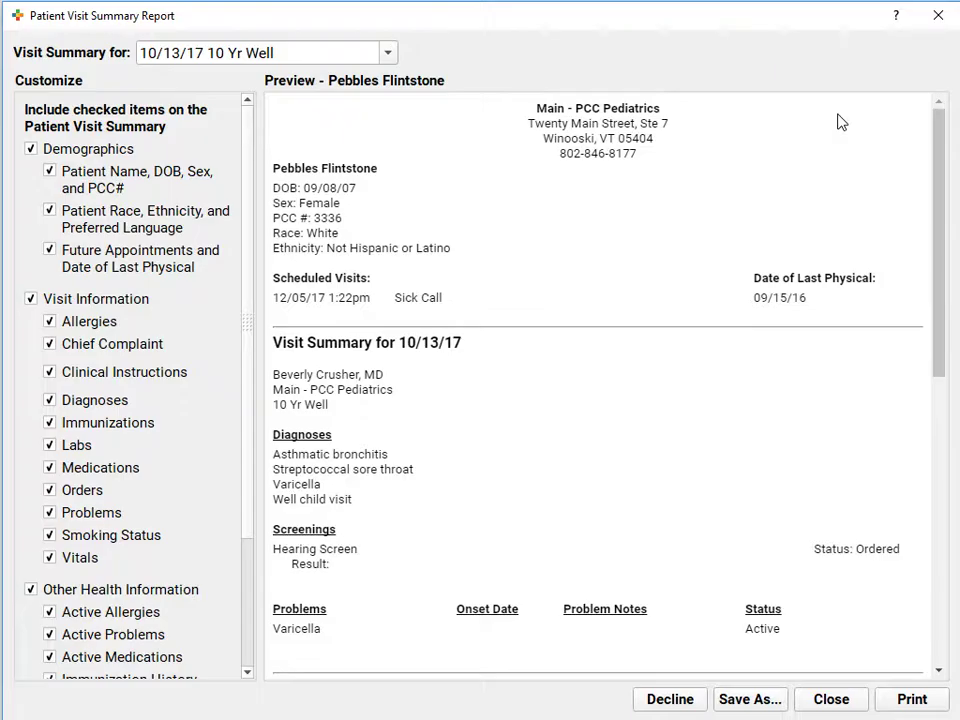